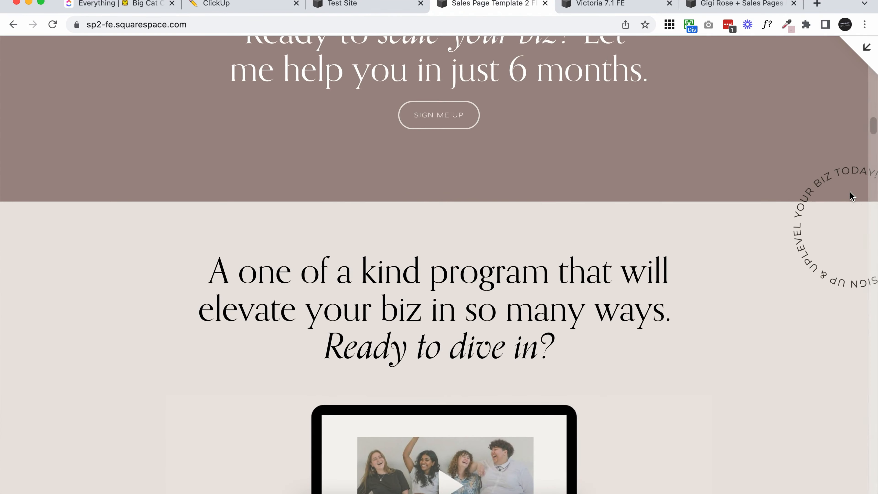
Examine how images overlap adjoining sections on the Sales Page Template 2 and Victoria 7.1 example sites.
scroll(748, 255, down, 10)
scroll(748, 255, down, 15)
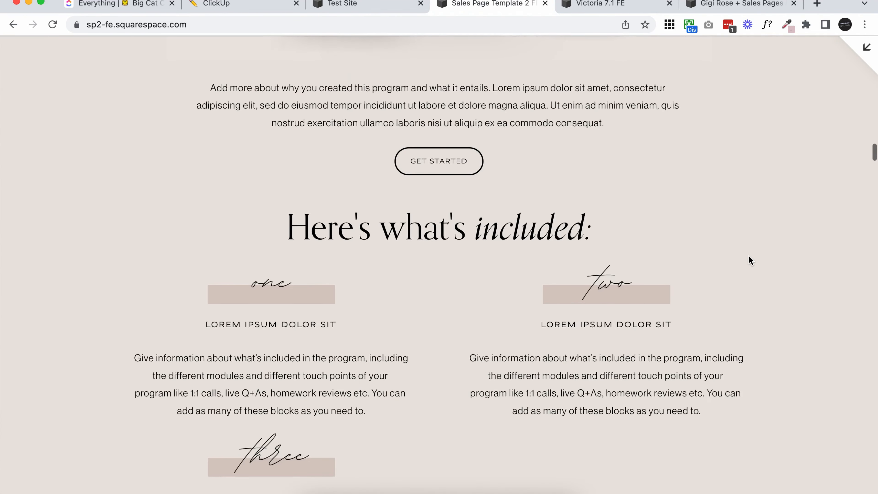
scroll(748, 256, down, 12)
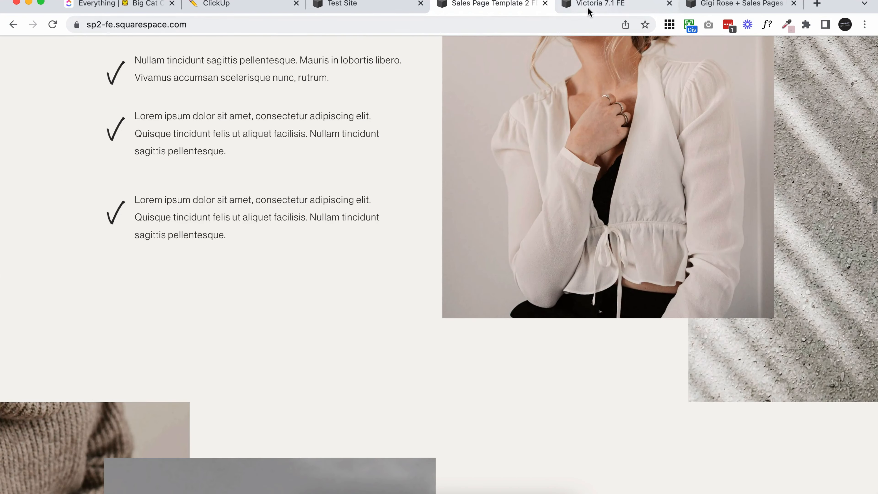
click(590, 11)
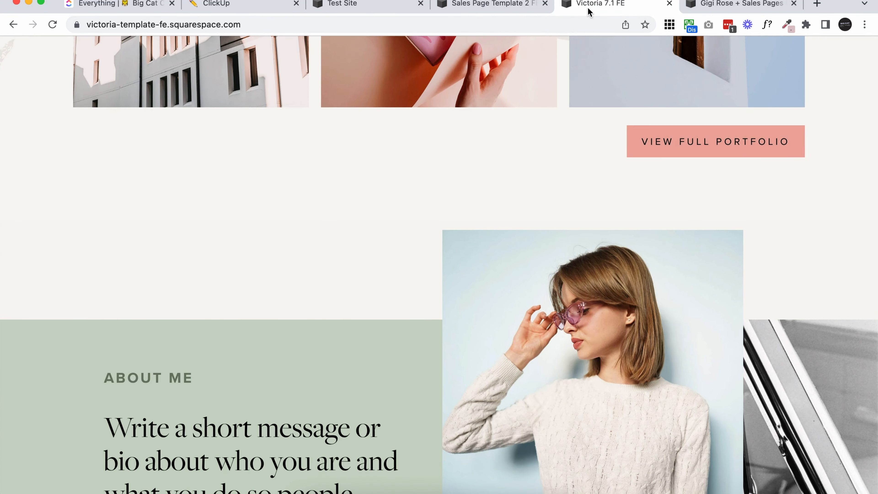
scroll(557, 209, up, 4)
scroll(558, 209, down, 7)
scroll(558, 209, up, 2)
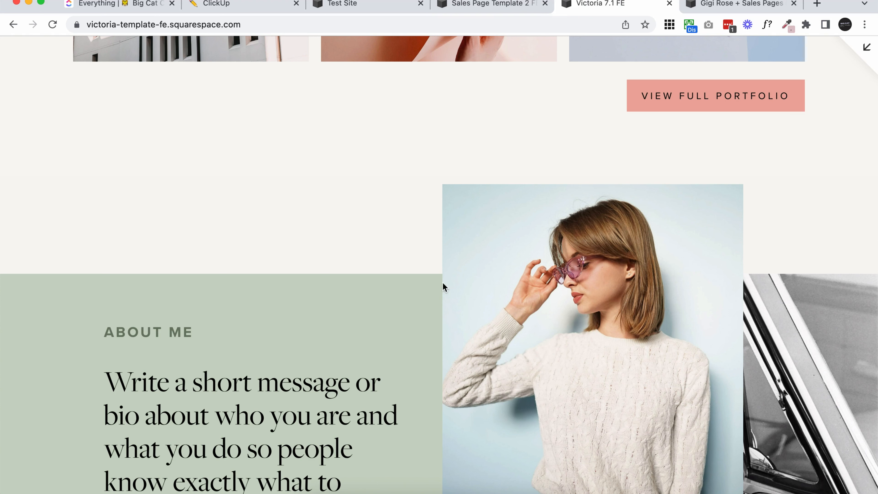
scroll(473, 219, down, 4)
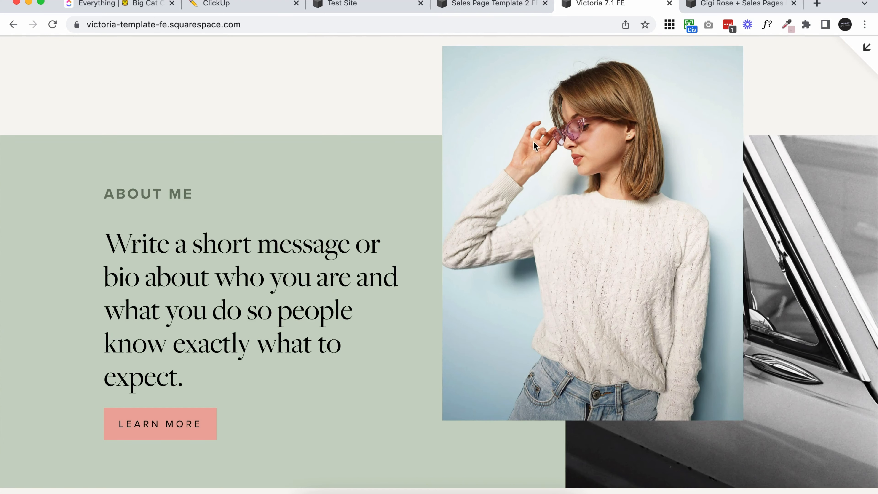
Review the Gigi Rose example site for images that overlap section boundaries, from the hero down to the blog area.
click(725, 4)
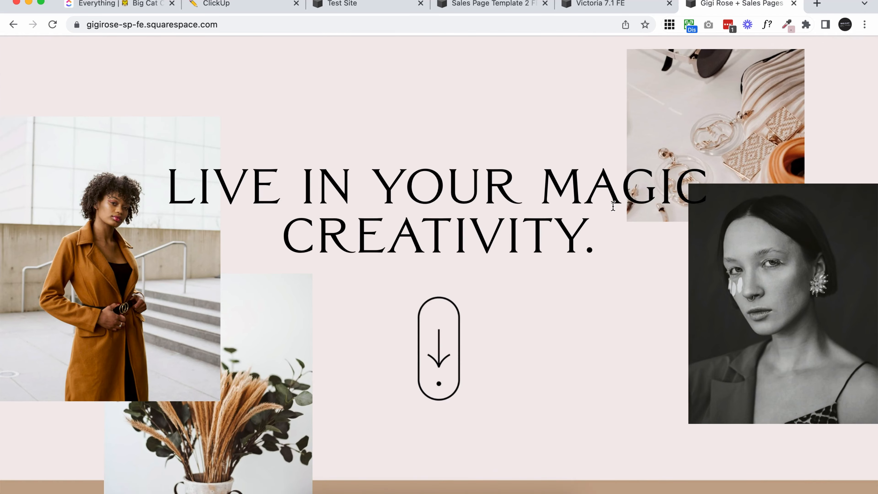
scroll(613, 206, down, 7)
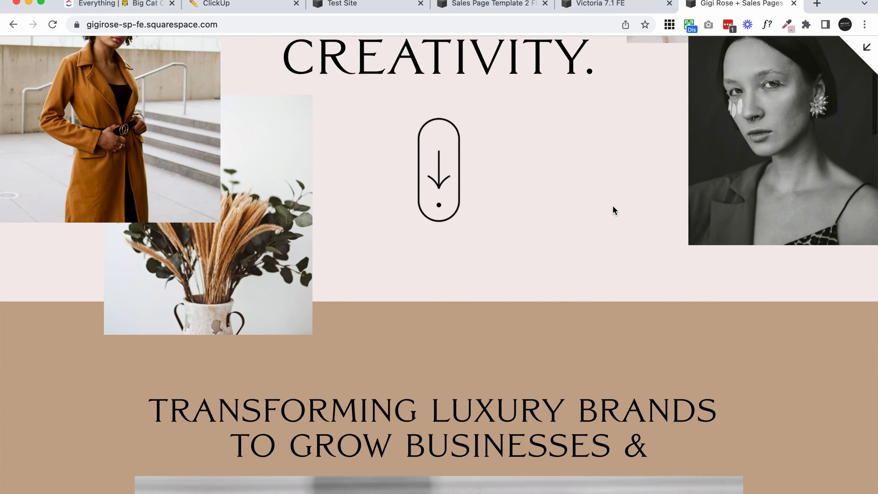
scroll(613, 206, up, 5)
scroll(382, 344, down, 5)
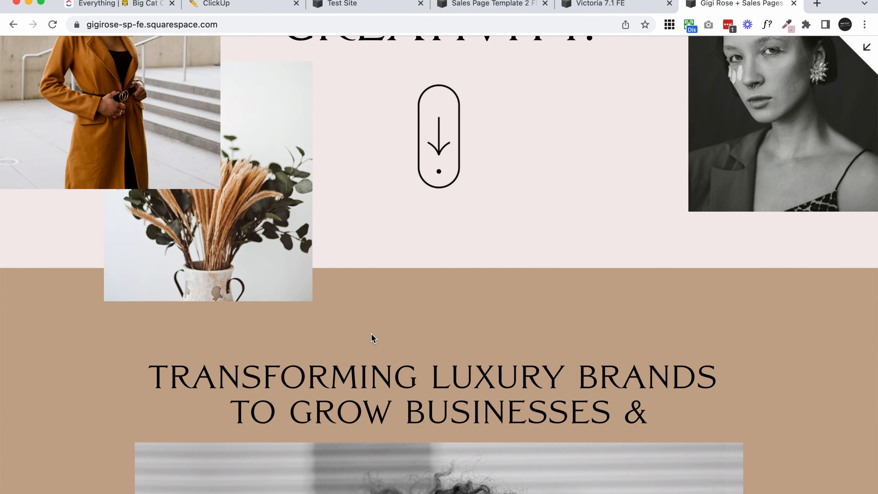
scroll(373, 338, down, 15)
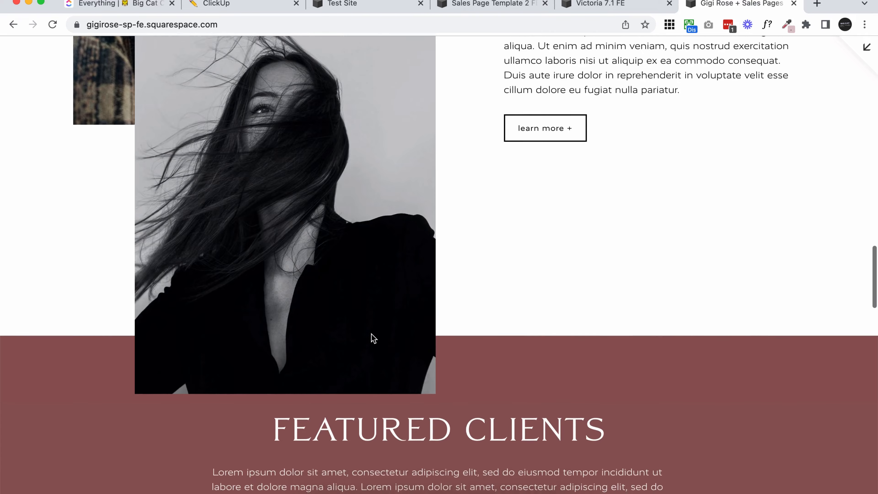
scroll(372, 335, down, 3)
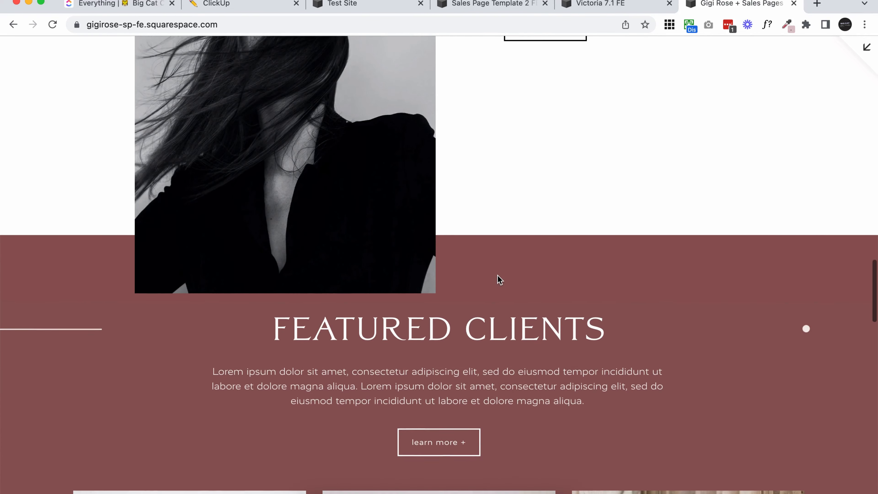
scroll(499, 279, up, 7)
scroll(499, 279, down, 6)
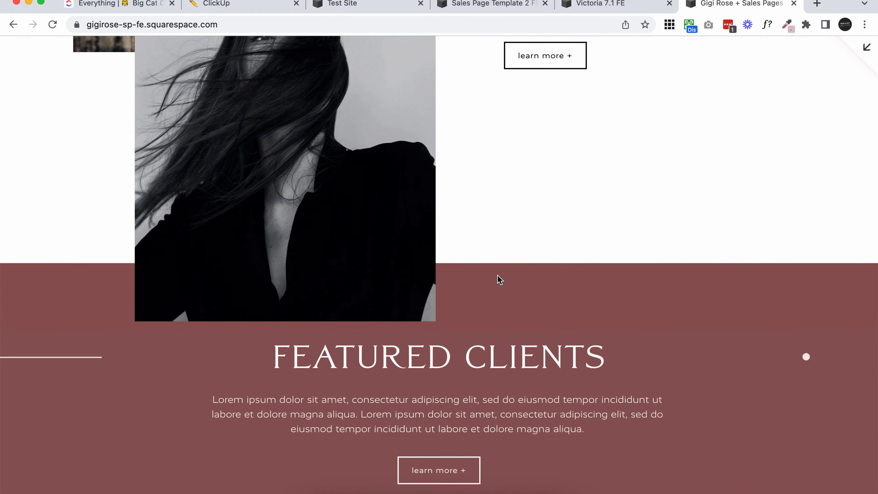
scroll(500, 279, down, 20)
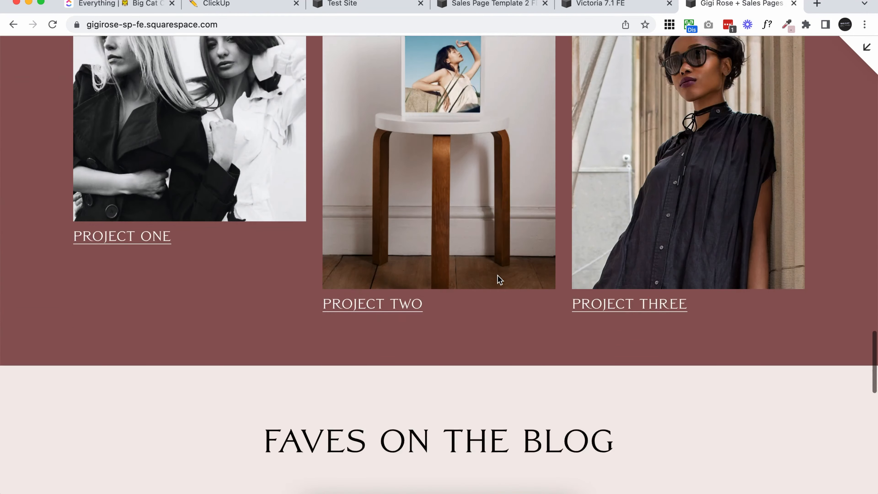
scroll(500, 279, up, 15)
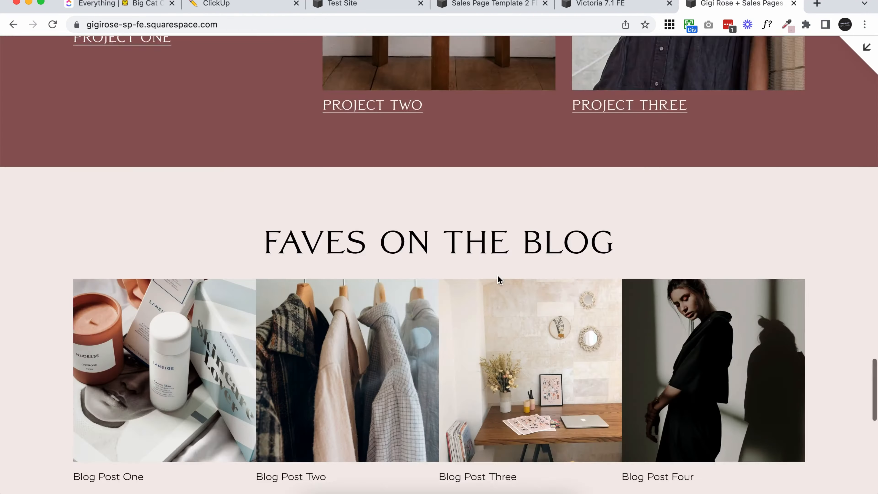
scroll(499, 279, up, 6)
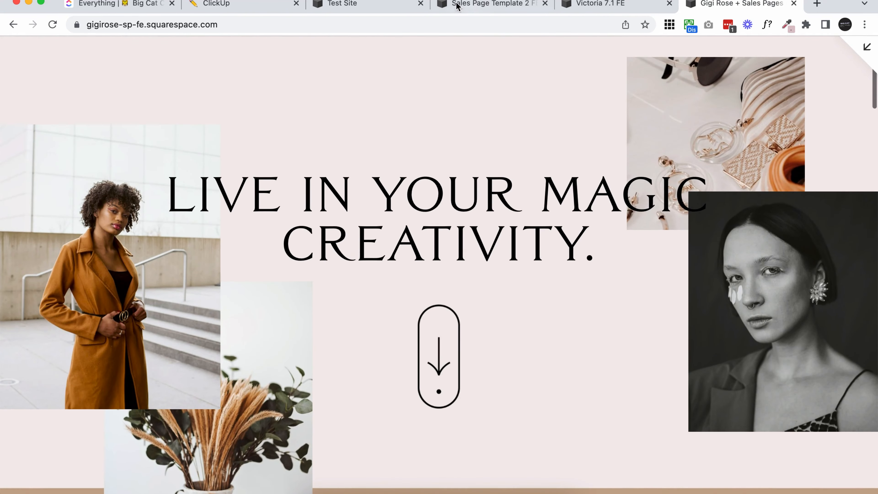
Switch to the Test Site and add a blank page with the default name New Page to the Main Navigation.
click(359, 5)
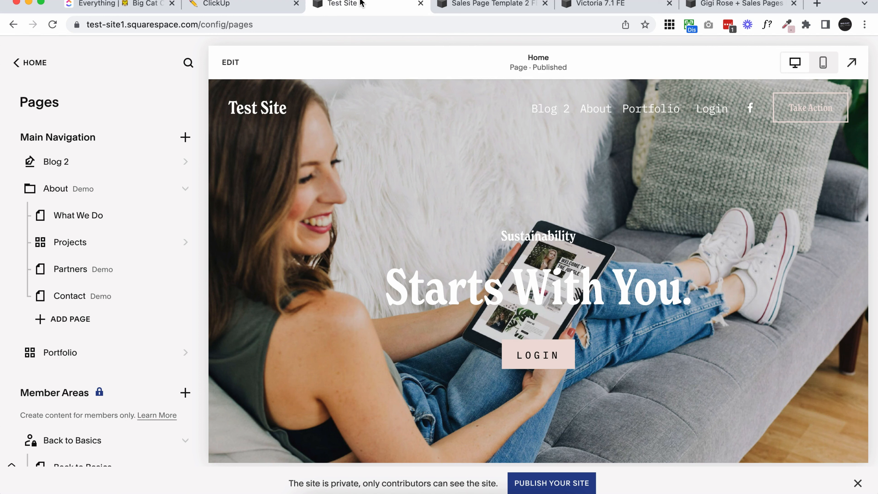
click(185, 137)
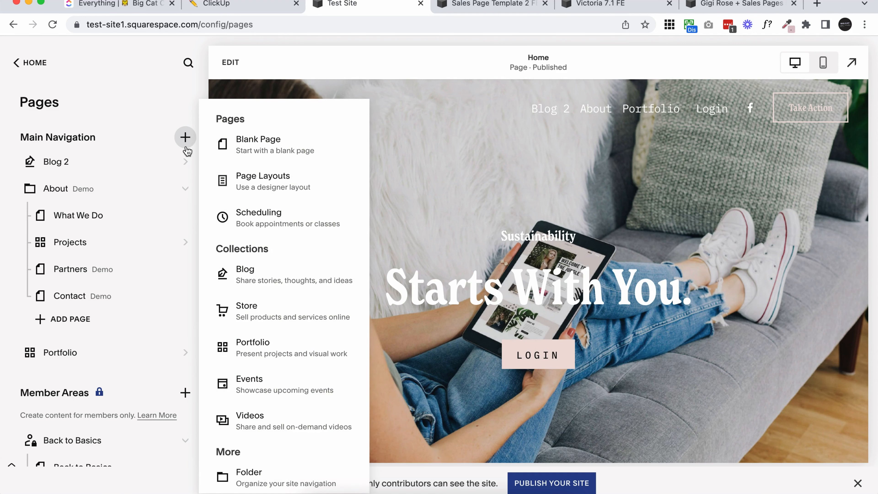
click(275, 142)
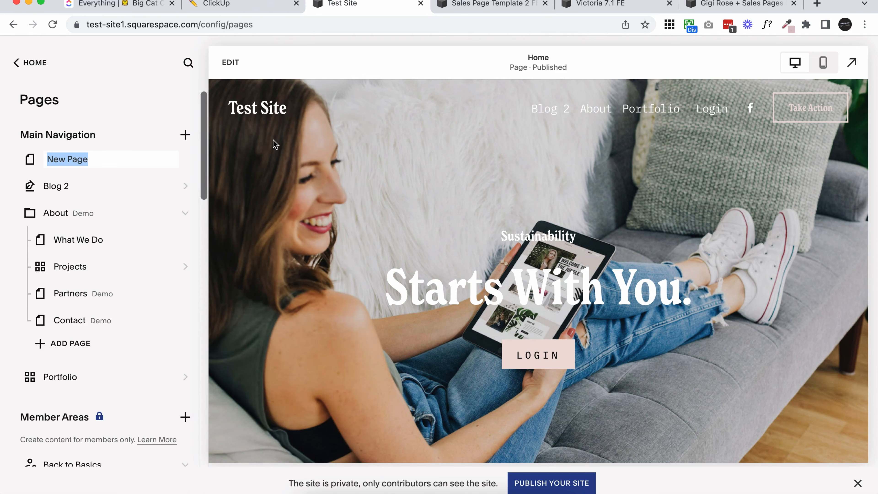
click(121, 145)
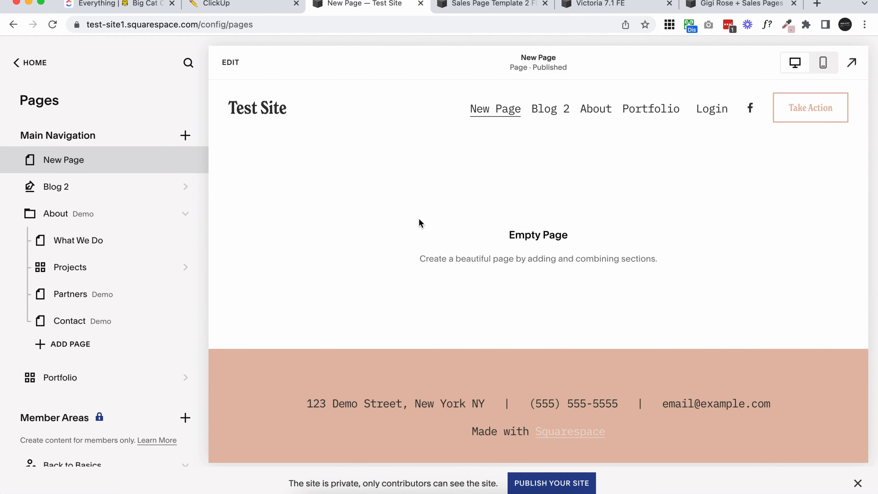
Edit the new page and add the Intro section with a centered heading surrounded by four scattered images.
click(237, 67)
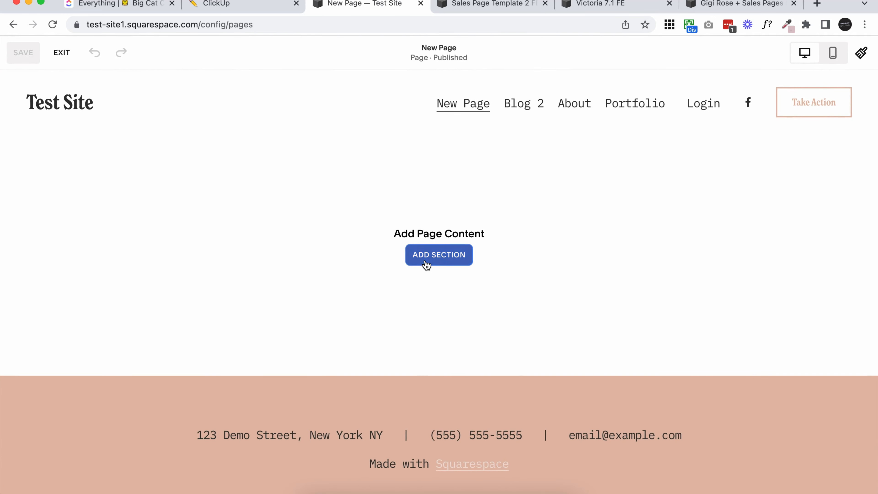
click(428, 263)
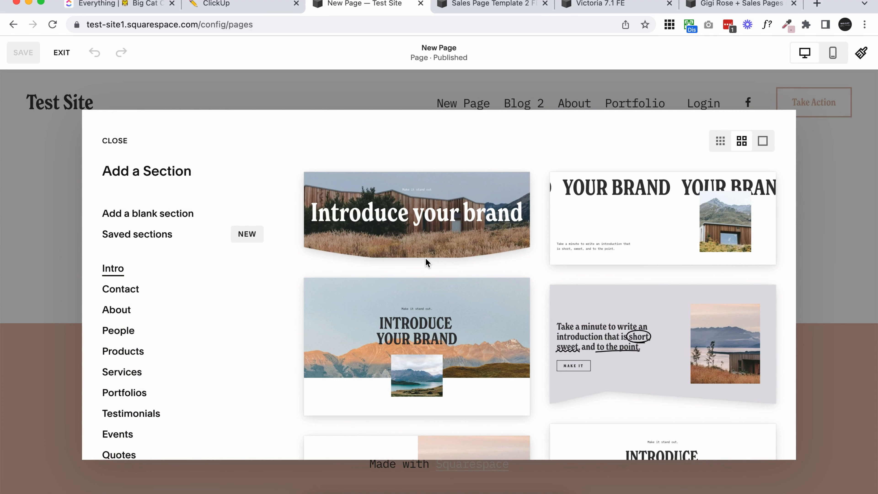
scroll(425, 257, down, 8)
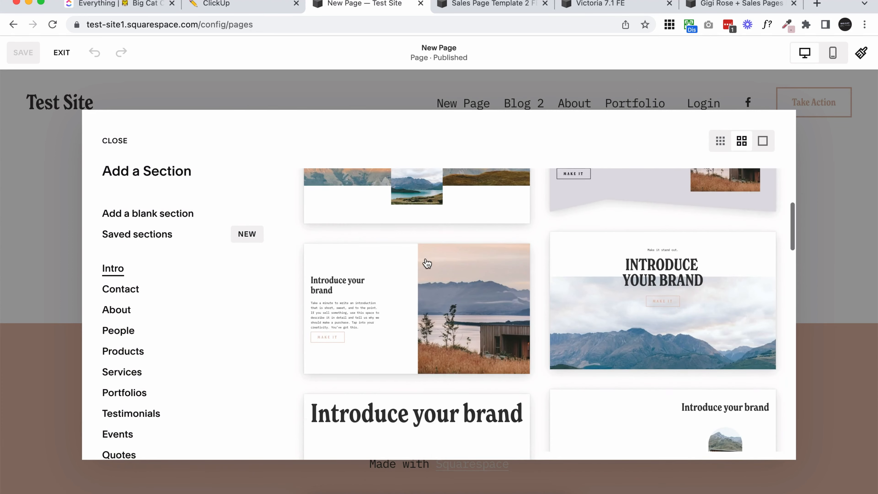
scroll(428, 263, down, 6)
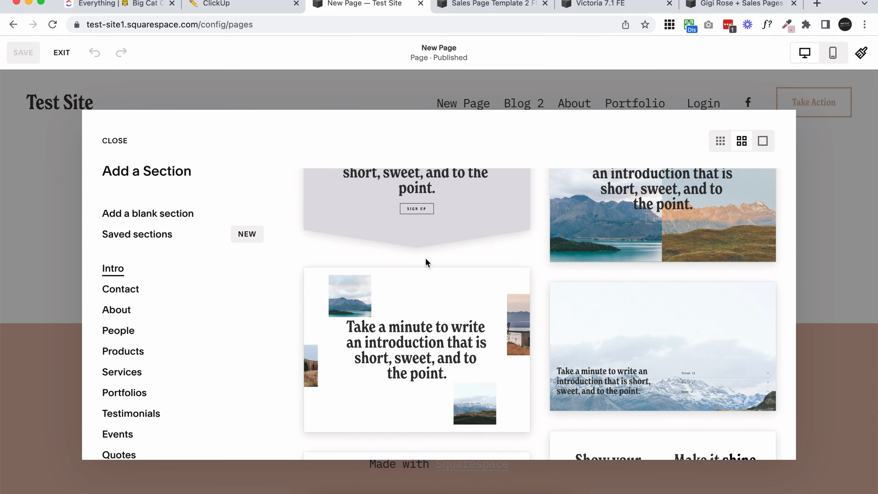
click(401, 368)
Add a second Intro section below the first, using the layout with a rounded image beside the introduction text.
scroll(412, 336, down, 5)
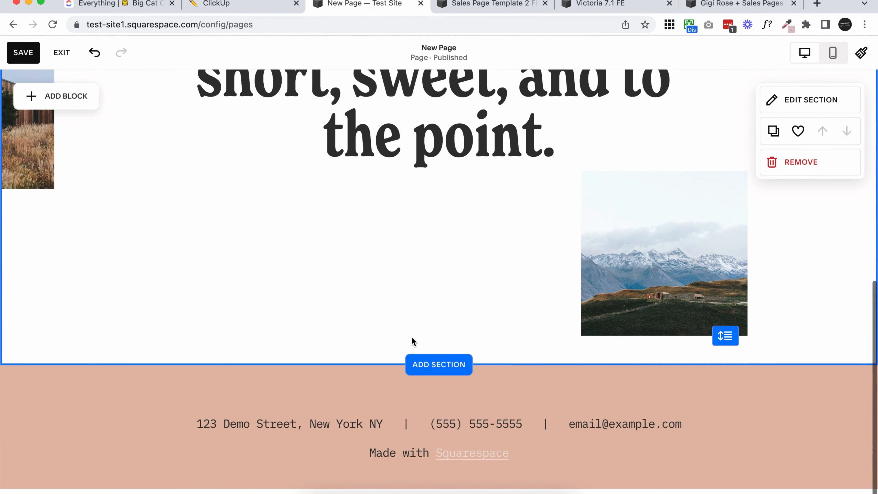
click(438, 365)
scroll(434, 369, down, 10)
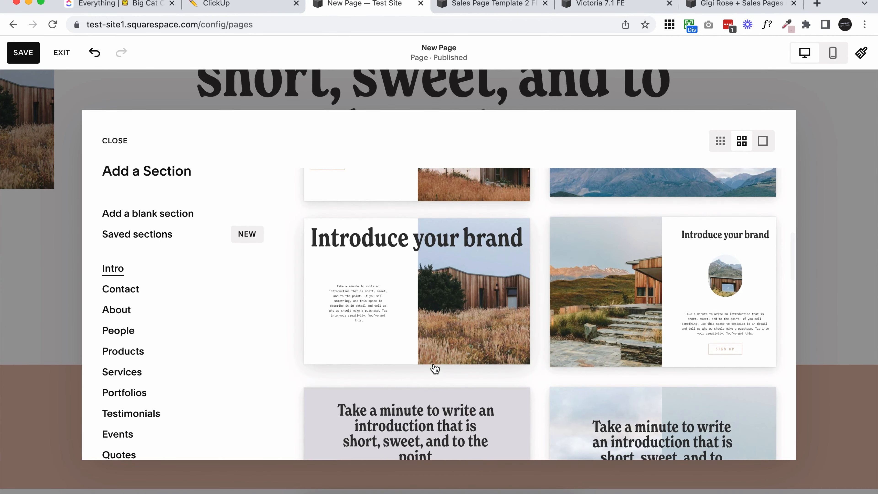
scroll(400, 298, down, 10)
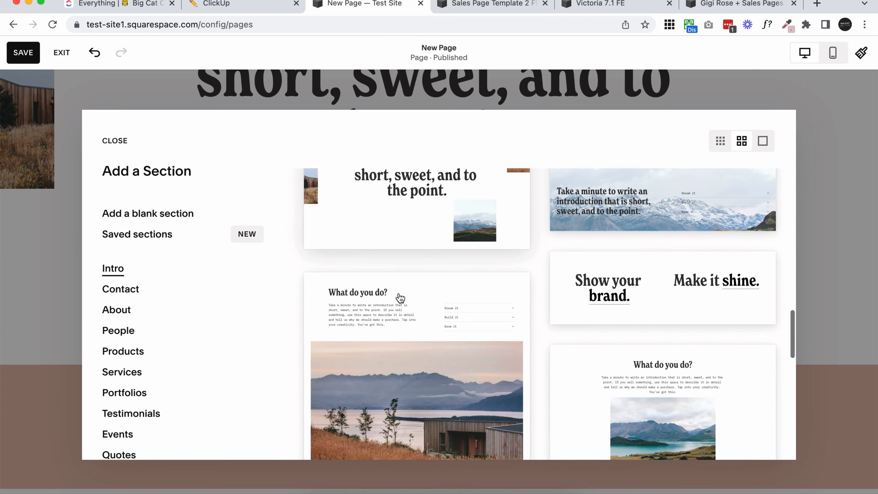
scroll(400, 297, down, 8)
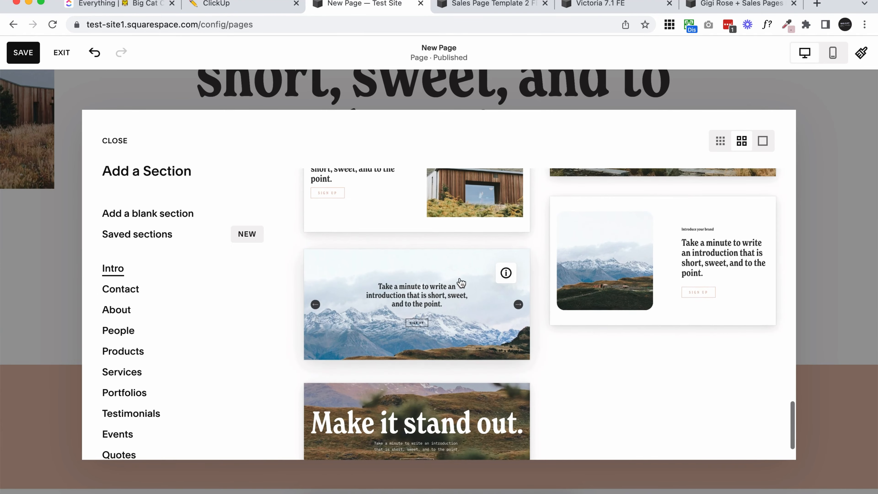
click(407, 369)
Examine the boundary between the two new sections and the image placement in the first section.
scroll(408, 369, up, 10)
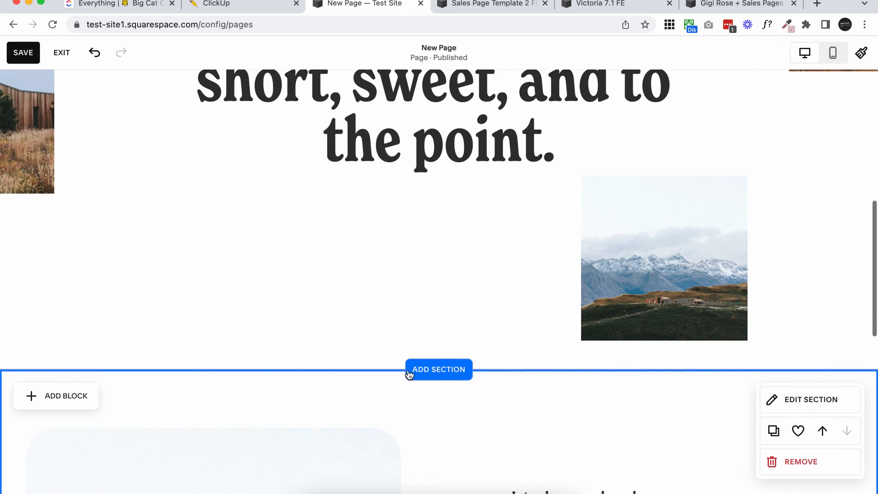
scroll(414, 371, up, 3)
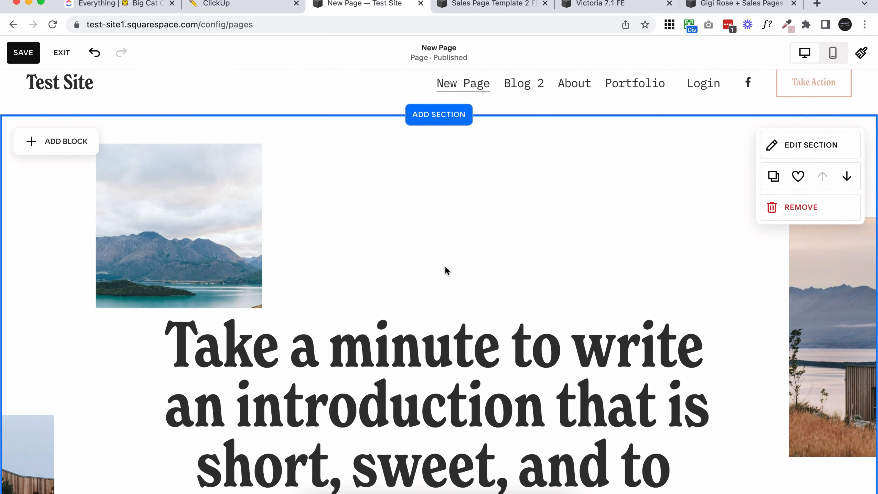
scroll(445, 271, down, 6)
scroll(445, 269, up, 3)
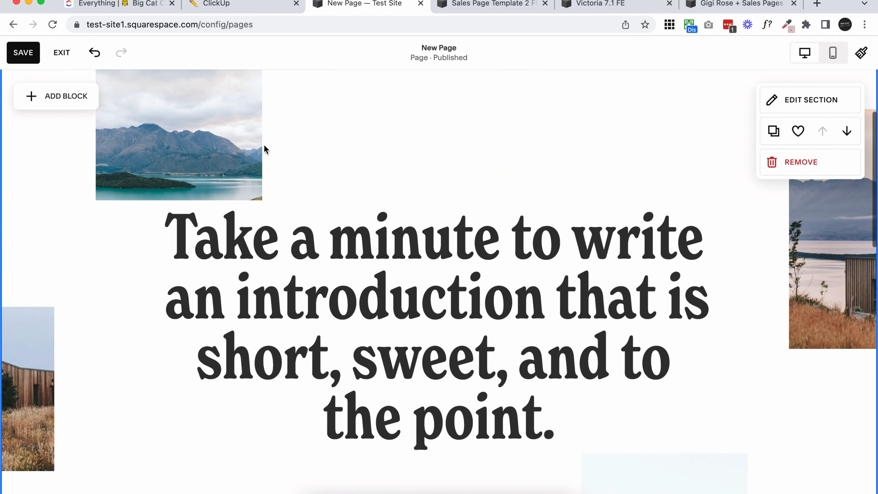
scroll(567, 295, down, 10)
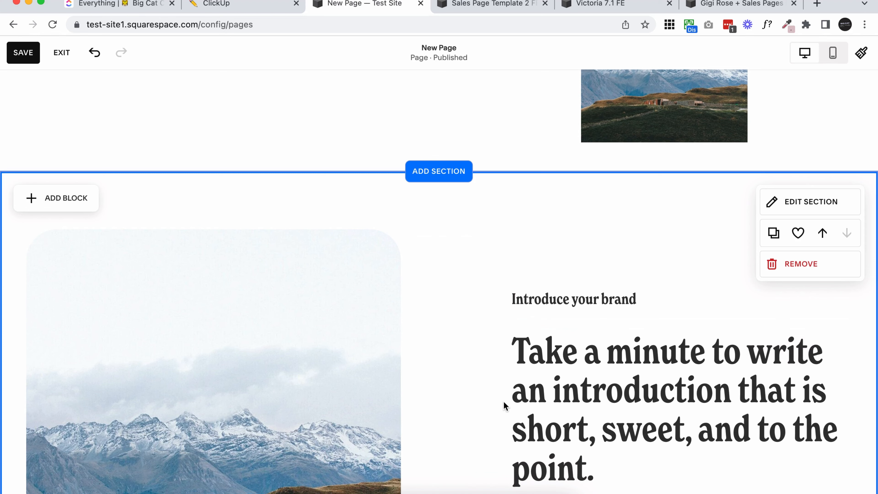
scroll(503, 400, up, 8)
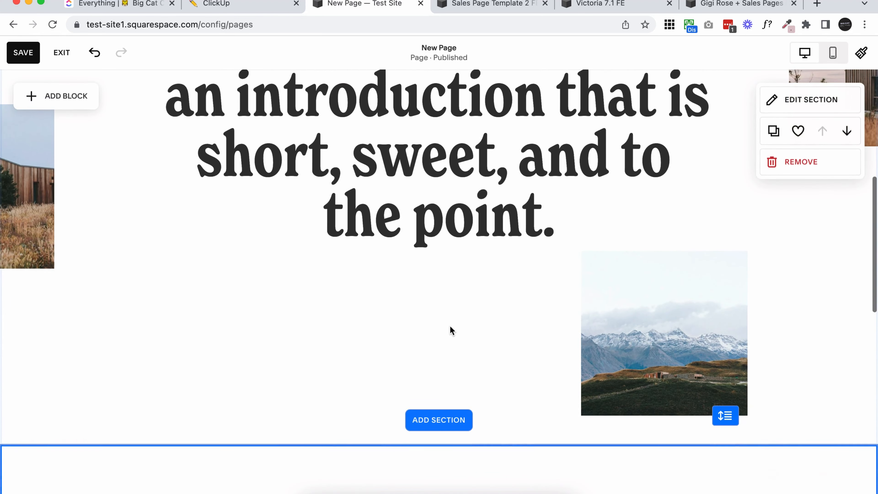
scroll(450, 326, down, 5)
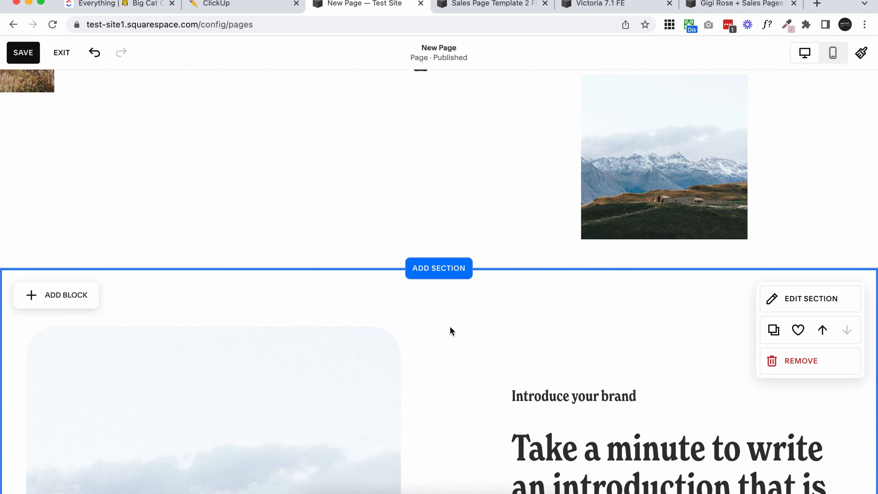
scroll(451, 328, up, 5)
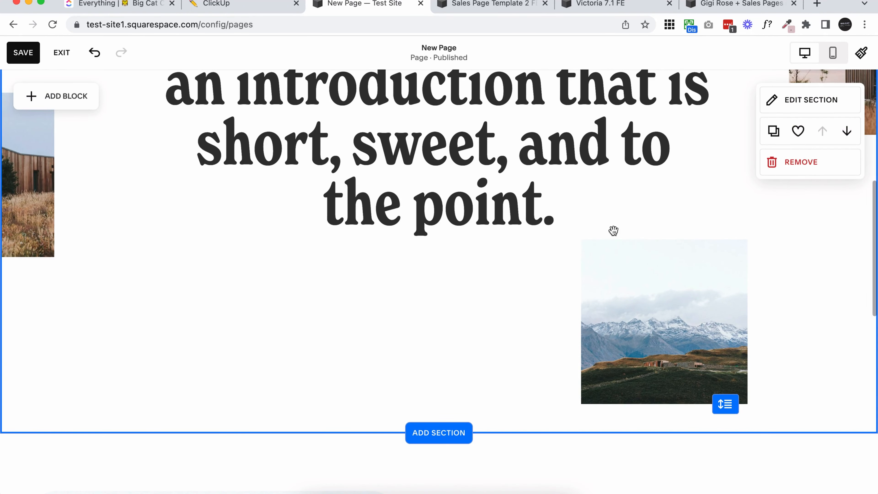
Turn off Fill Screen for the first section so its bottom edge fits the grid.
click(797, 106)
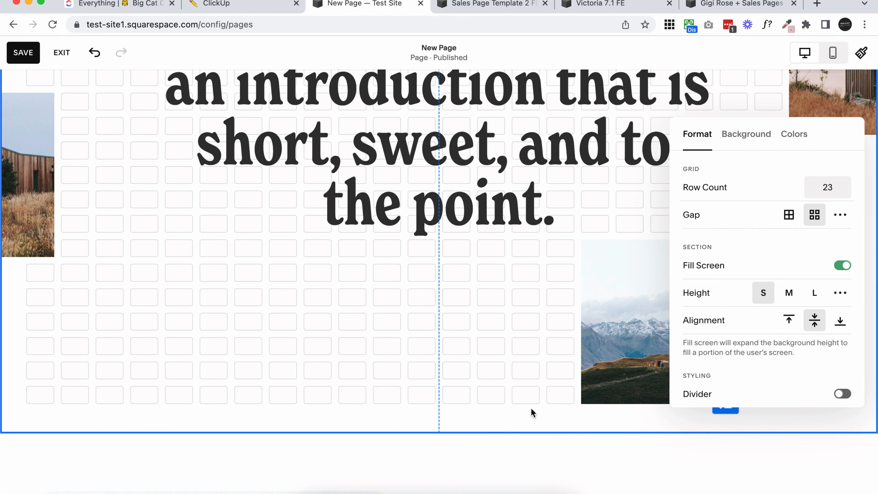
scroll(517, 394, up, 8)
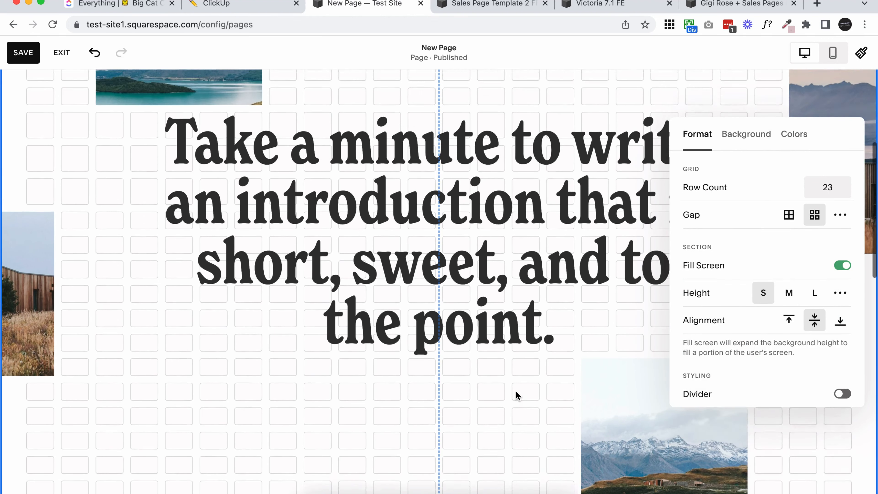
scroll(516, 377, down, 4)
scroll(516, 375, down, 5)
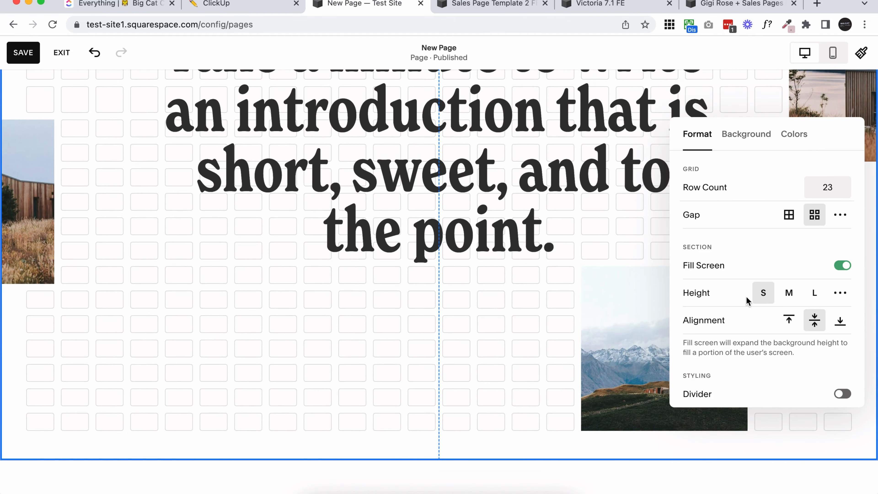
click(848, 270)
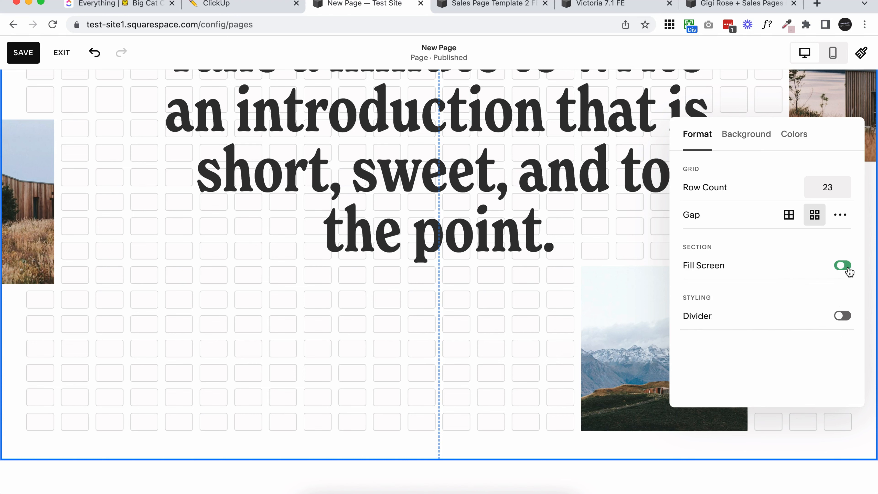
Apply the Light 1 color theme to the first section.
scroll(492, 367, up, 10)
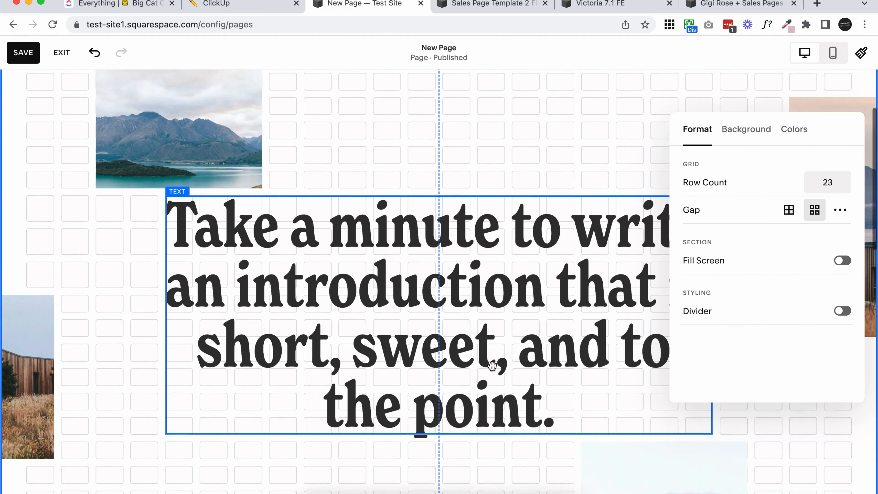
scroll(492, 365, down, 2)
scroll(491, 365, down, 5)
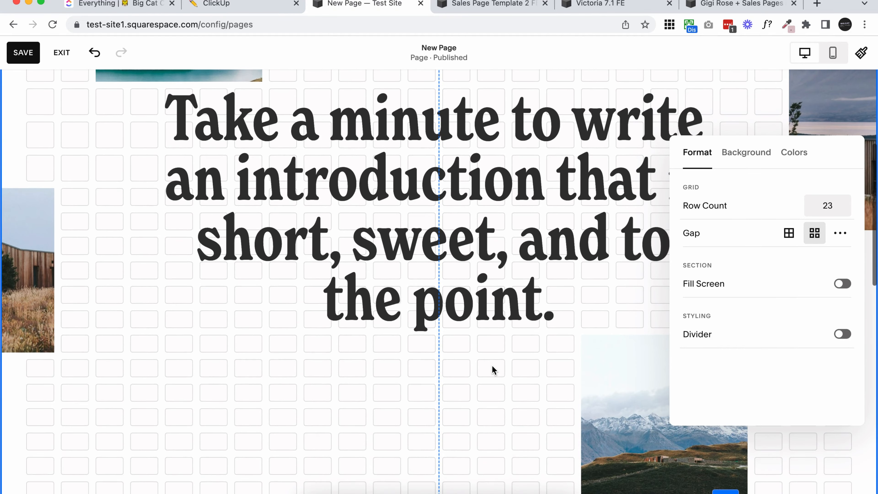
scroll(492, 365, down, 3)
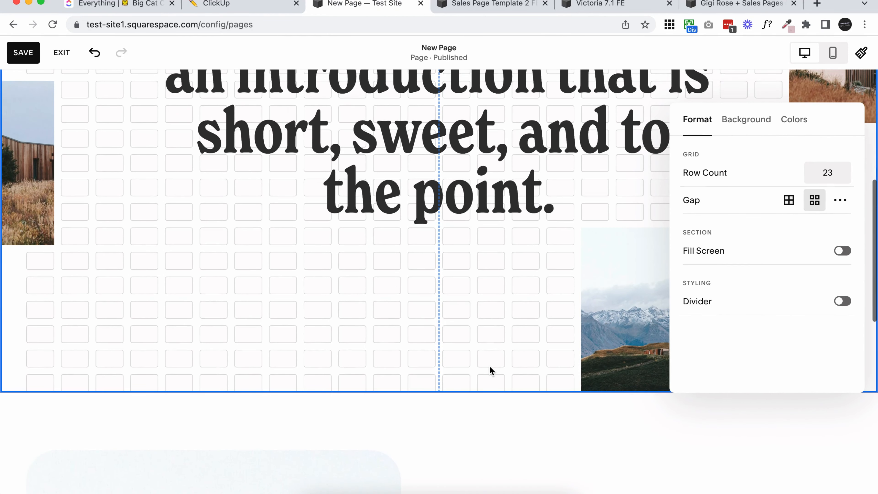
scroll(488, 367, up, 10)
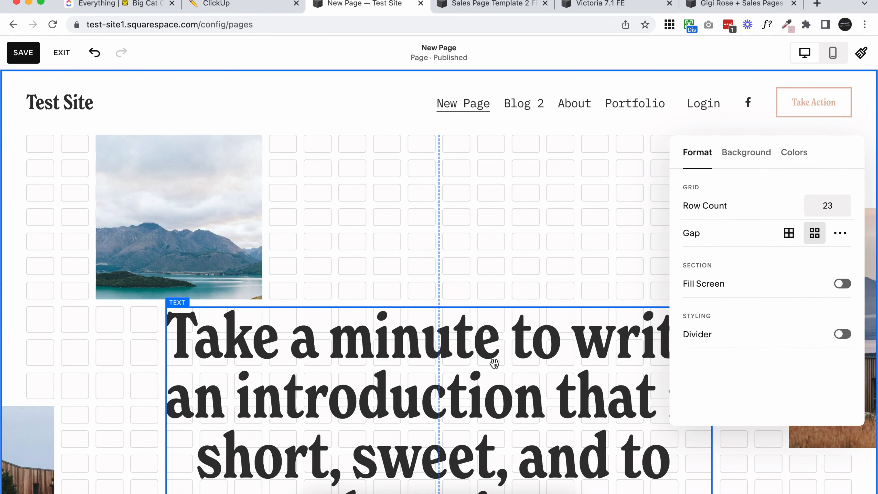
scroll(444, 359, down, 12)
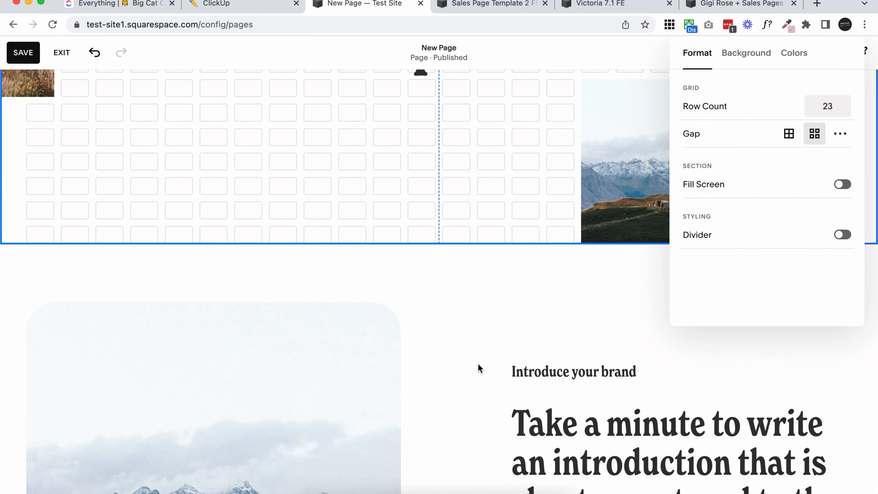
scroll(478, 363, up, 15)
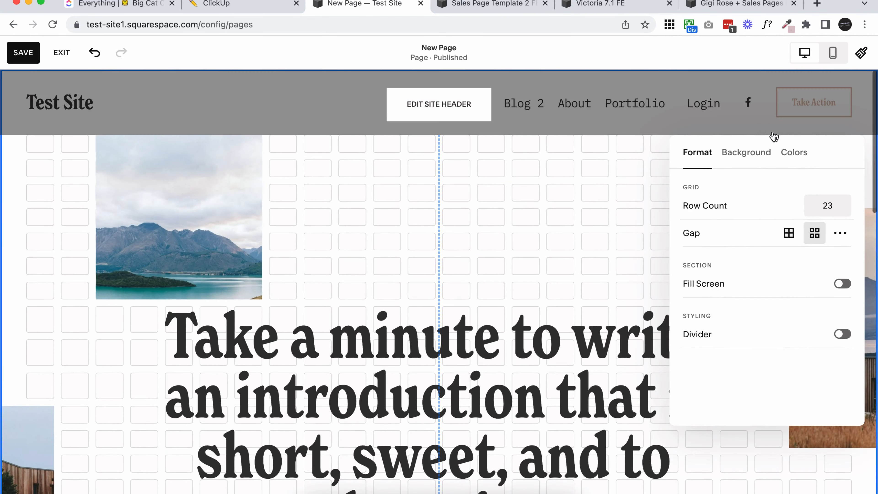
click(798, 158)
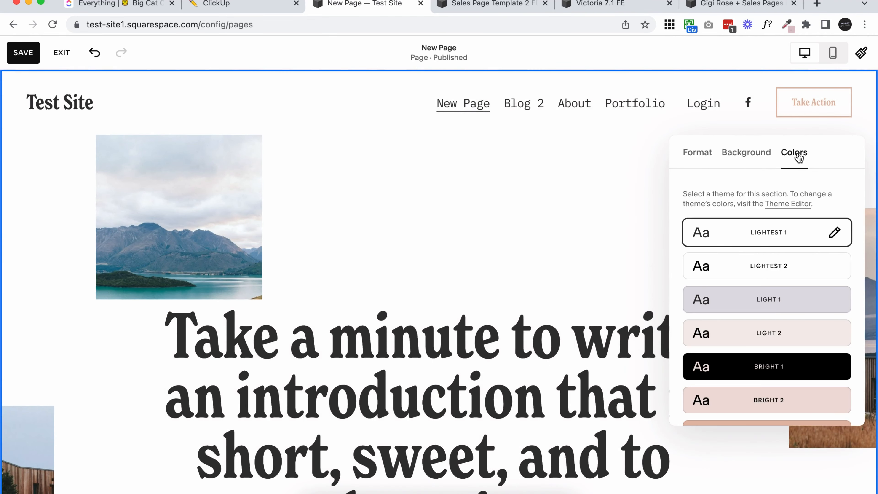
click(799, 305)
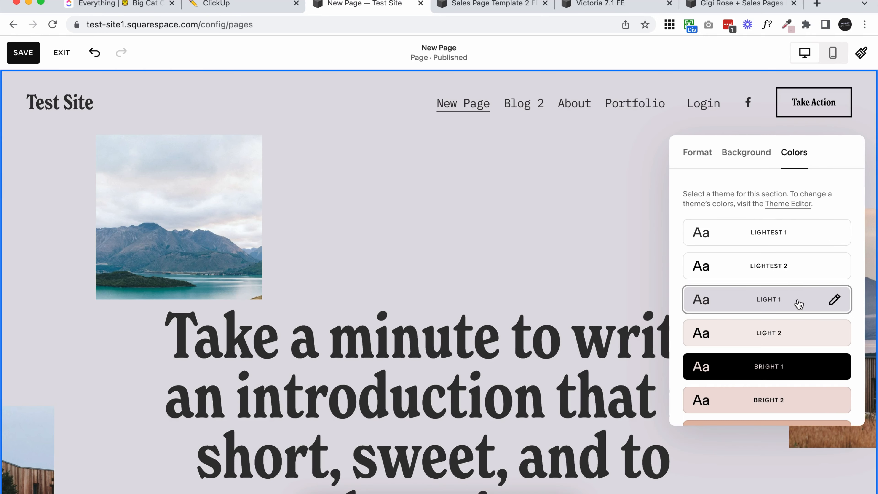
click(398, 220)
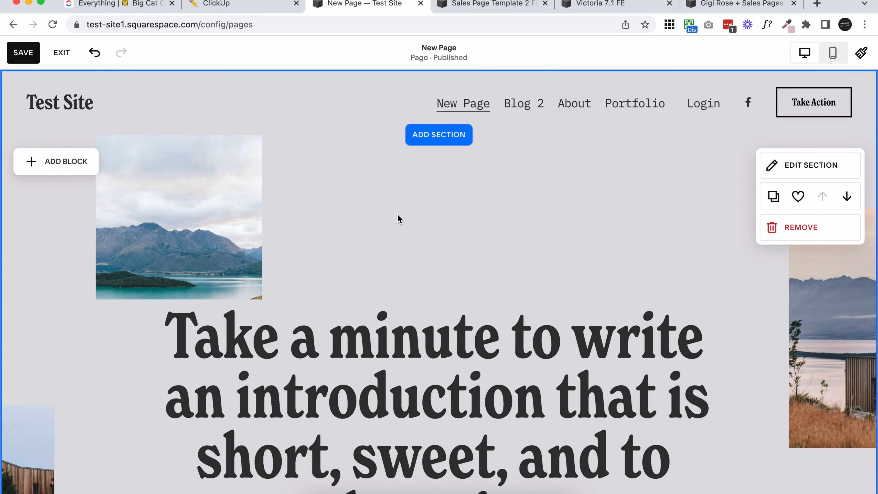
Examine the boundary between the two sections and how the first section's lowest image sits against it.
scroll(398, 218, down, 5)
scroll(398, 214, down, 6)
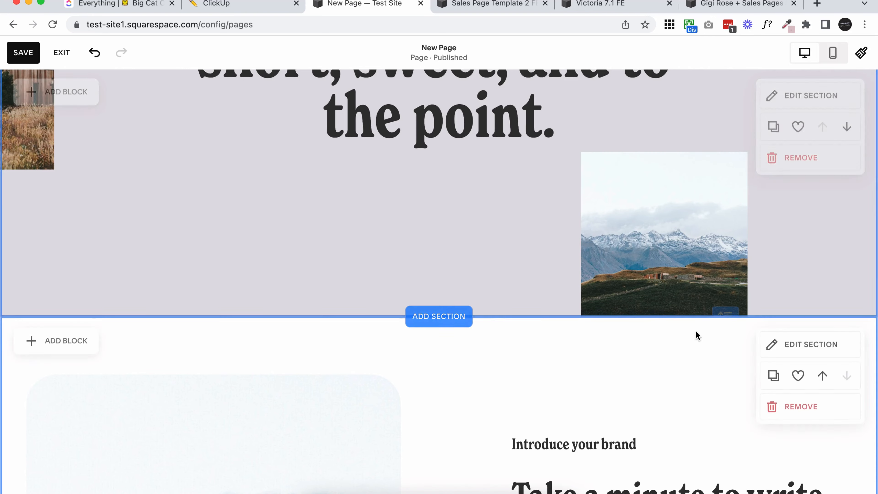
scroll(684, 354, down, 2)
scroll(684, 354, up, 2)
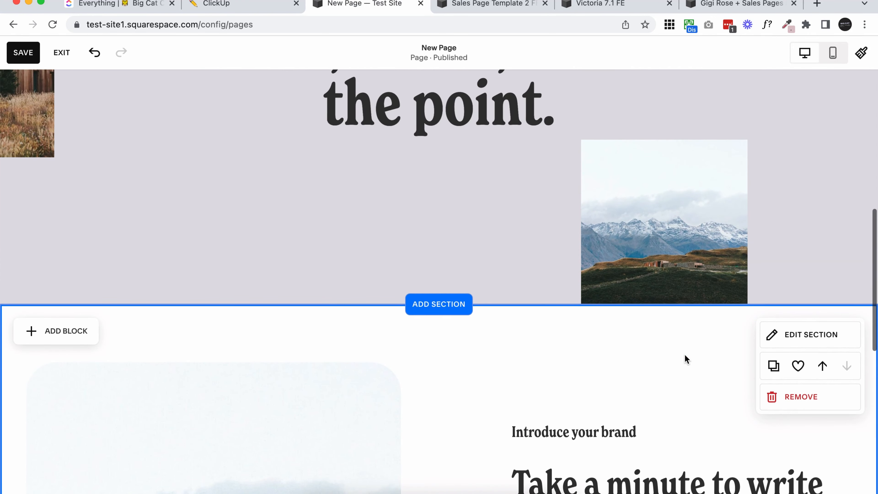
scroll(684, 354, down, 2)
scroll(684, 354, up, 2)
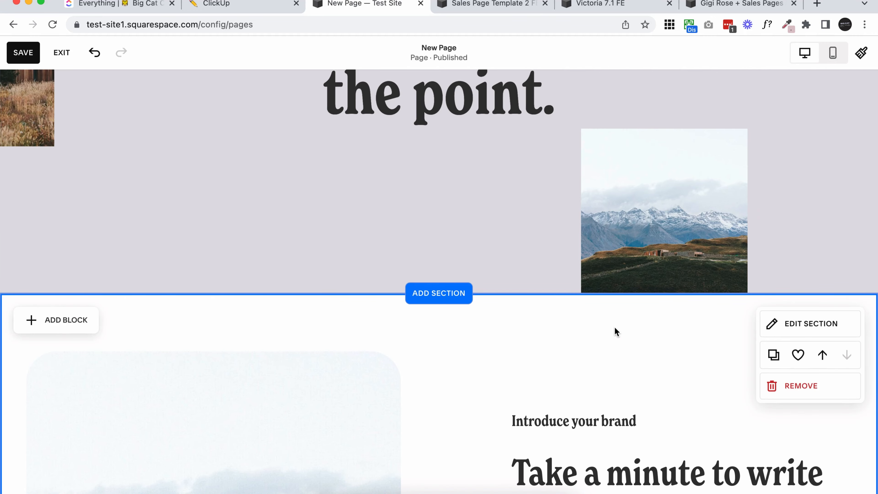
scroll(615, 328, down, 4)
scroll(615, 328, up, 2)
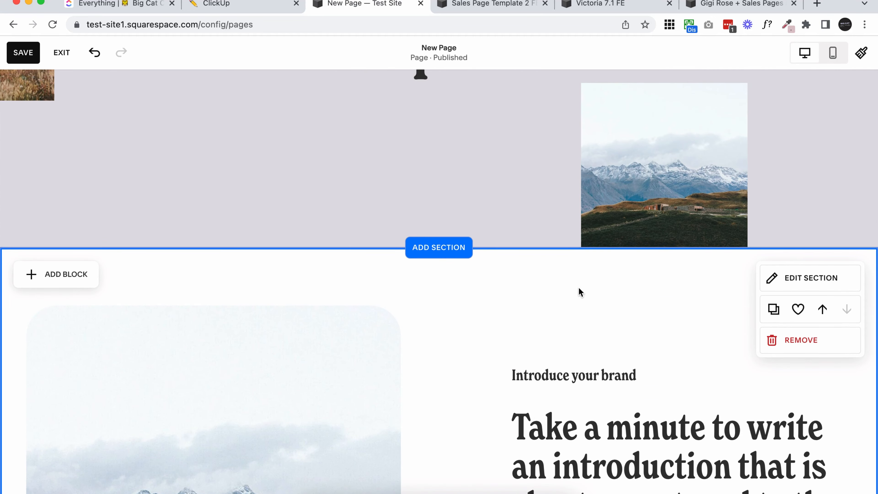
scroll(592, 329, up, 2)
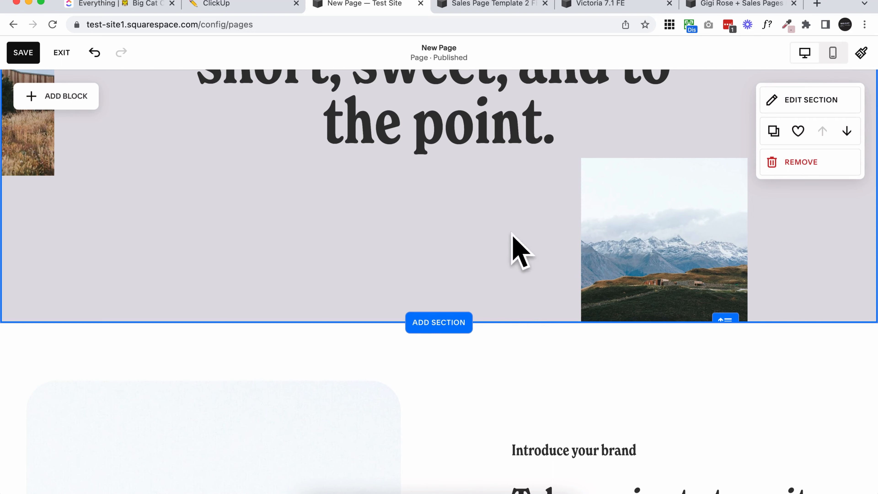
scroll(519, 296, up, 1)
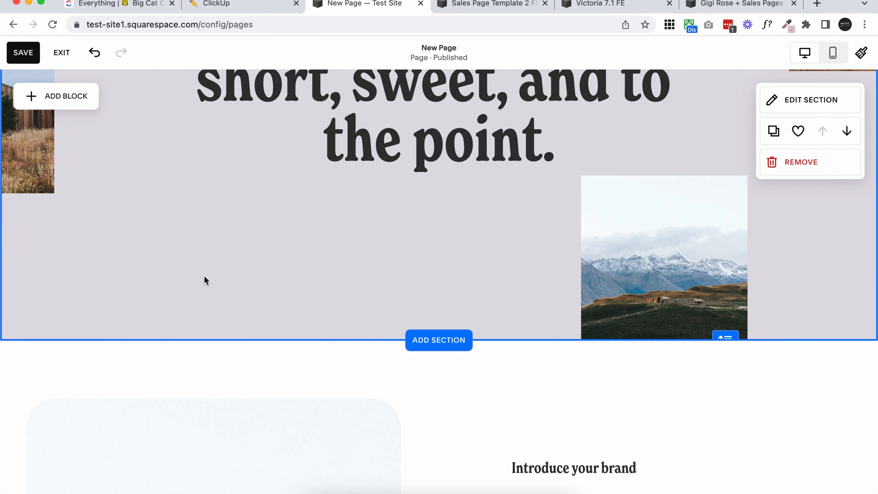
Apply the Bright 2 color theme to the second section.
scroll(306, 281, down, 5)
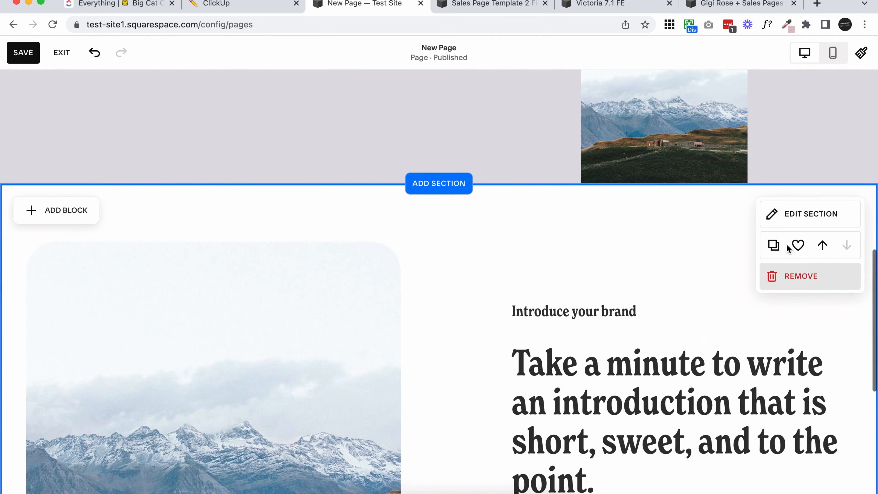
click(802, 219)
click(804, 201)
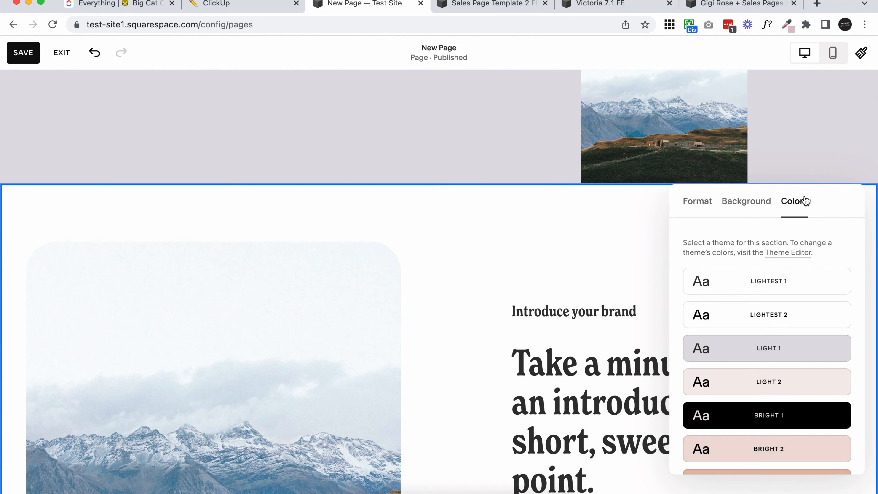
scroll(823, 327, down, 3)
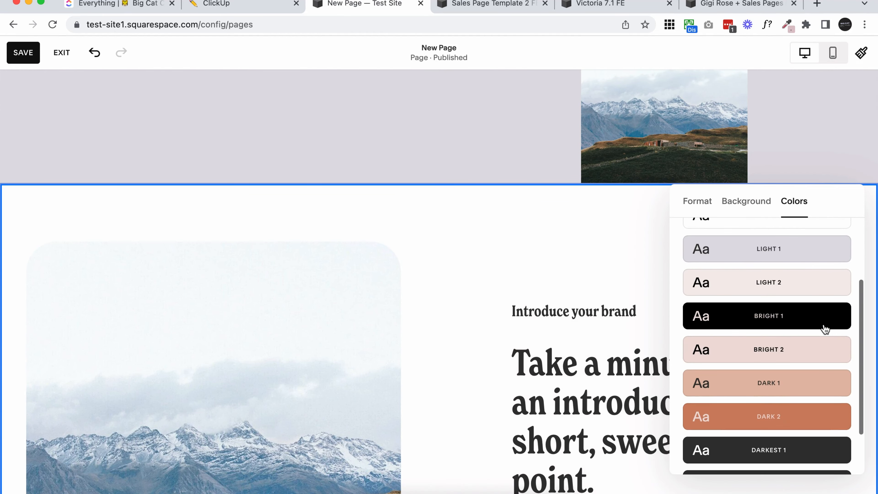
click(804, 351)
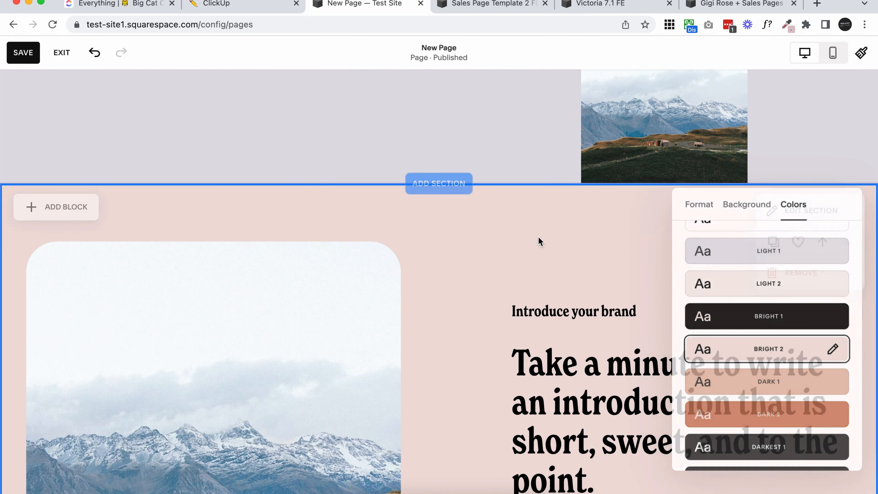
click(546, 246)
Add a Shape block to the first section.
scroll(552, 255, up, 5)
scroll(553, 252, up, 3)
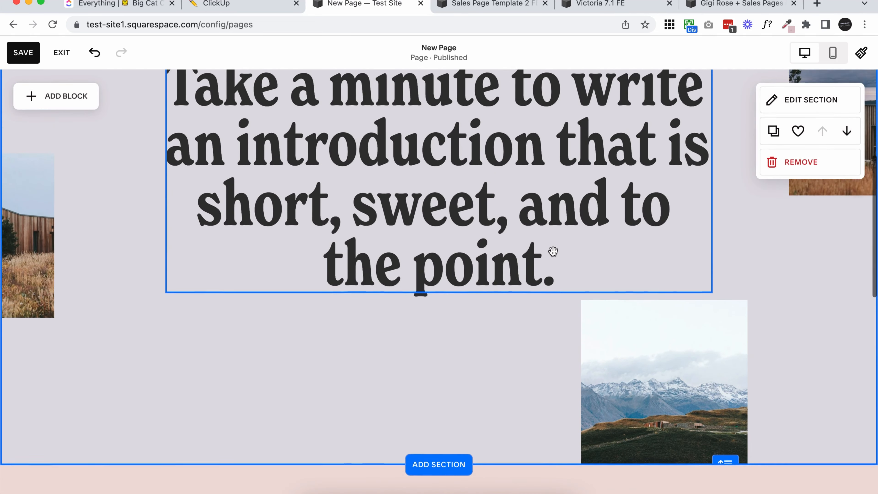
scroll(269, 375, down, 2)
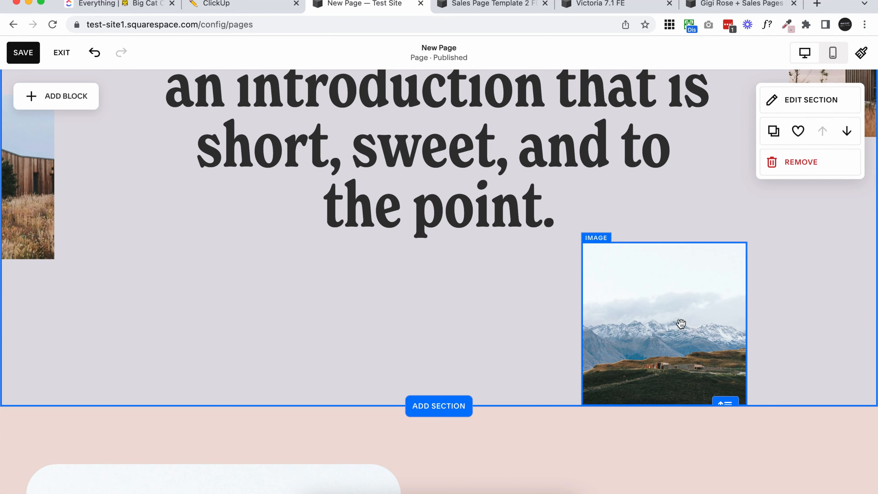
scroll(486, 329, up, 1)
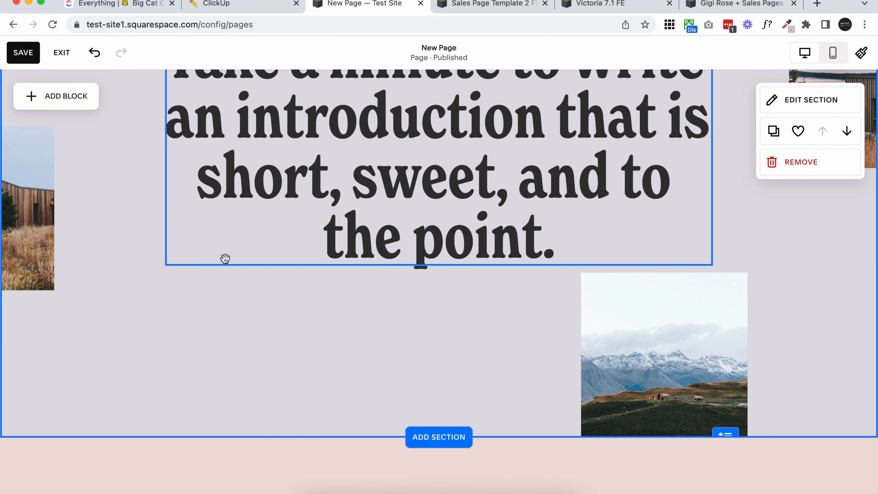
click(57, 99)
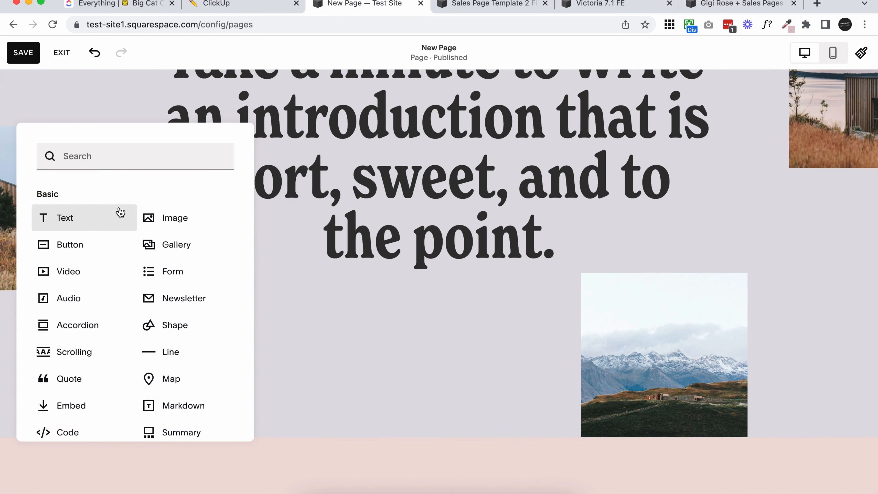
text(shap)
click(97, 203)
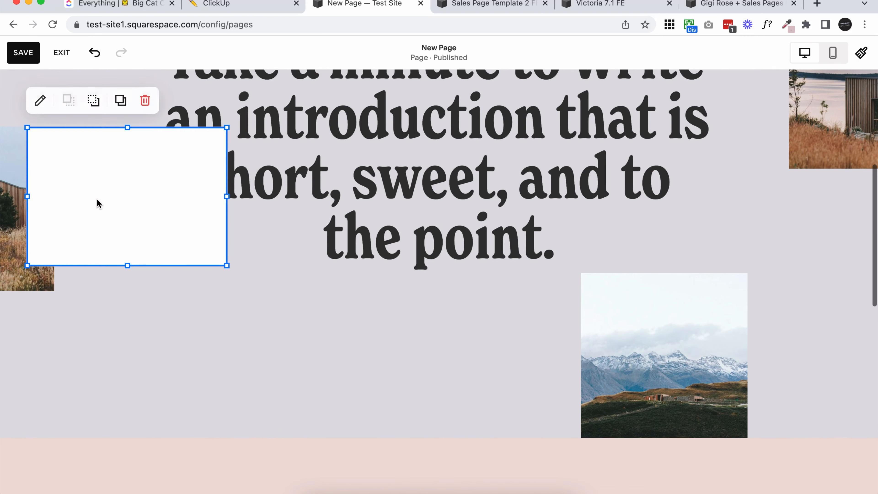
Move the shape to the first section's lower-left corner and stretch it across the full page width.
drag(81, 160, 47, 320)
scroll(159, 299, down, 2)
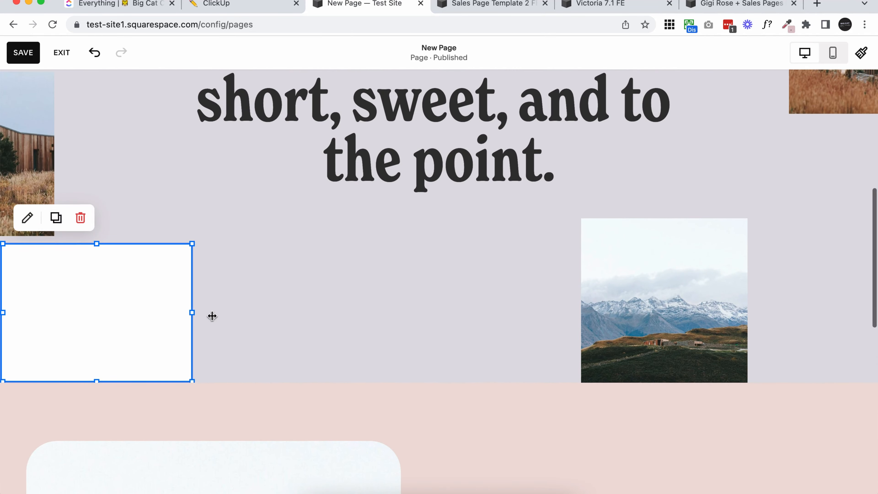
drag(212, 316, 872, 289)
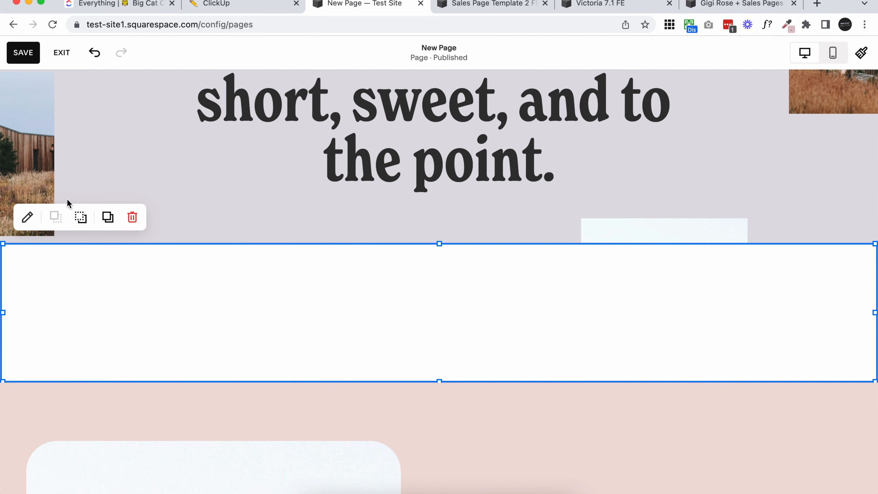
Send the shape behind the mountain image and lower its top edge to about half its height, along the section's bottom edge.
click(87, 224)
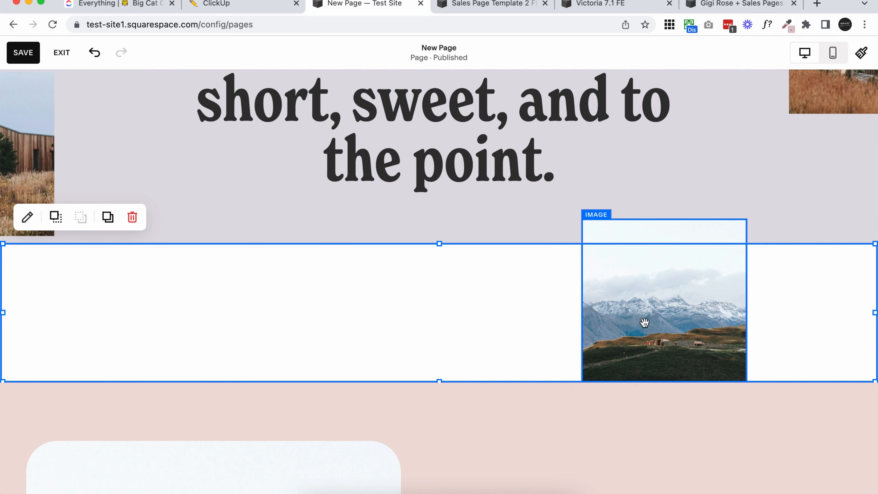
drag(438, 242, 432, 314)
Open the design settings of the full-width shape block.
scroll(465, 351, down, 2)
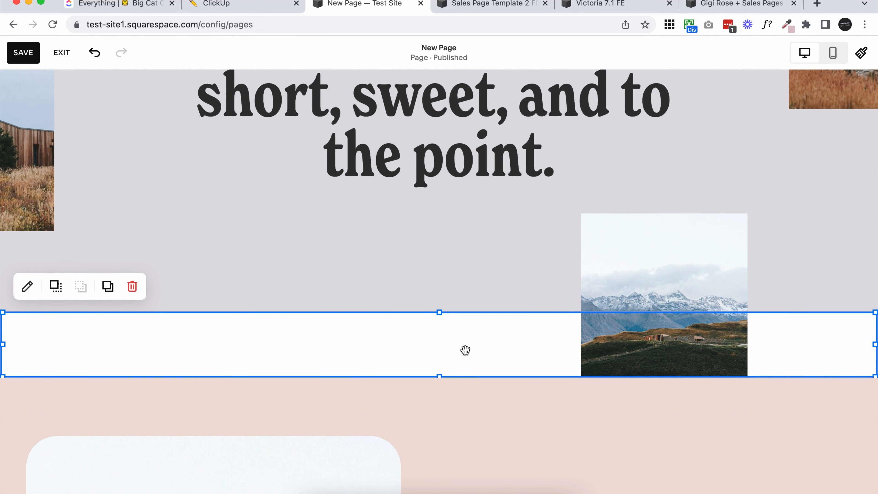
double_click(222, 344)
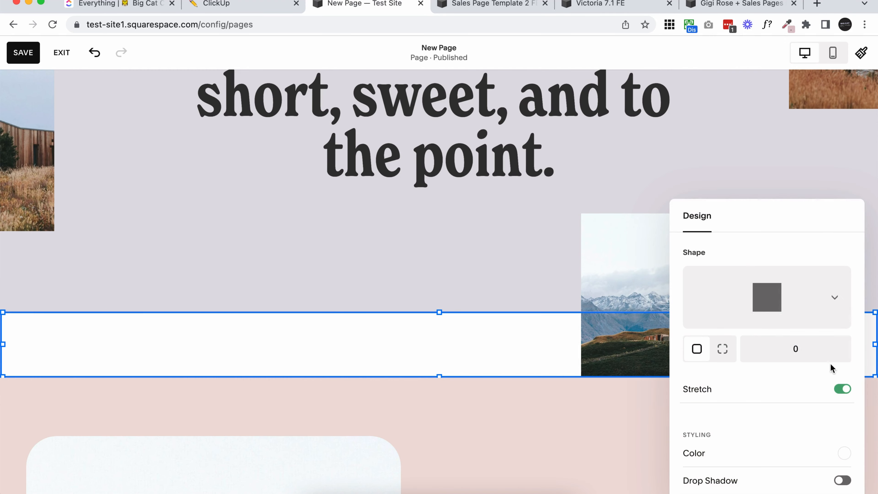